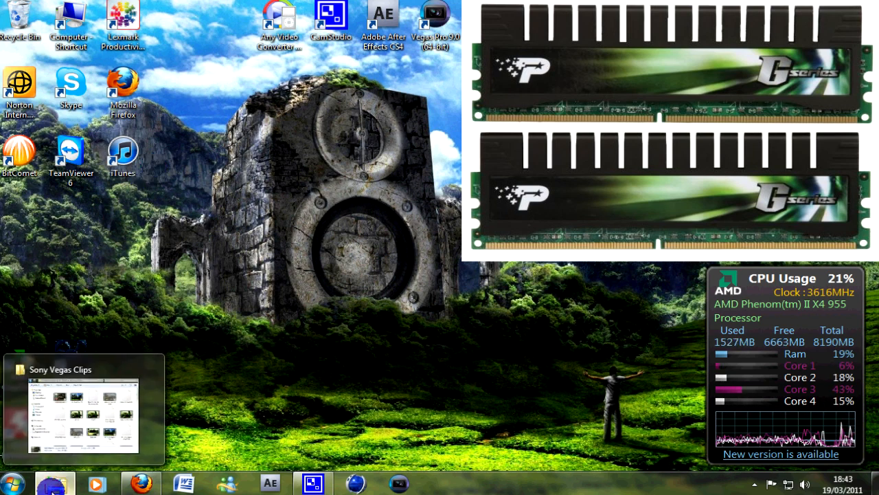
Play the RAM Review video full screen from the Sony Vegas Clips folder.
left_click(53, 484)
double_click(287, 175)
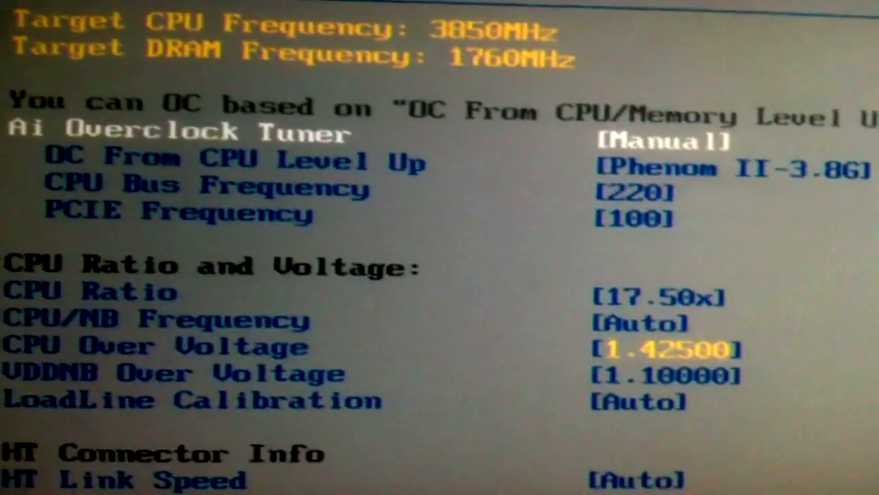
Set CPU Bus Frequency to 220, giving 3850MHz CPU and 1760MHz DRAM.
key("Down")
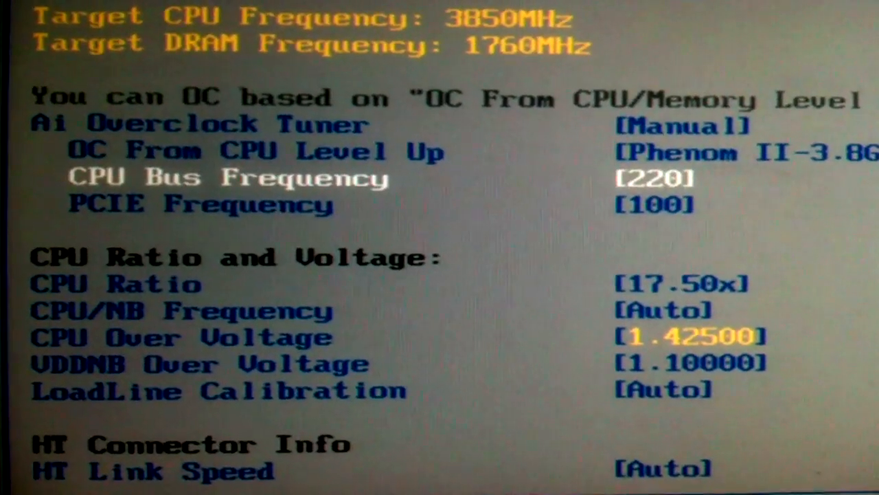
type("225")
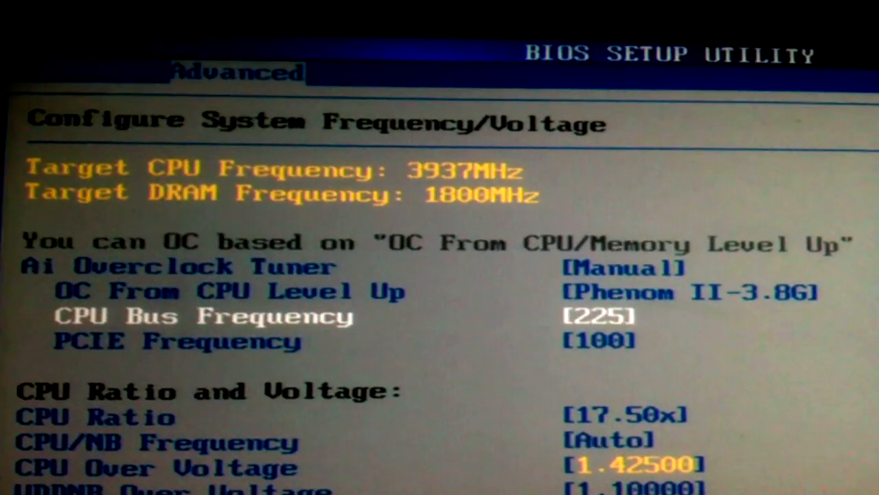
type("220")
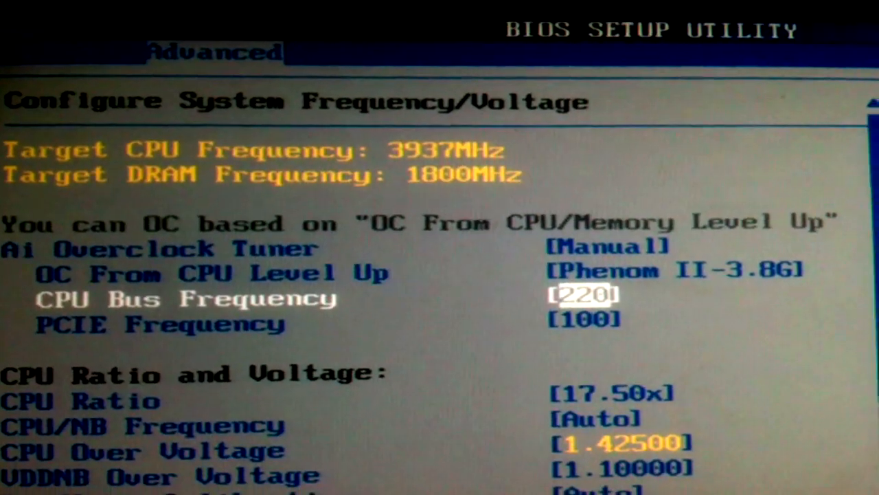
key("Return")
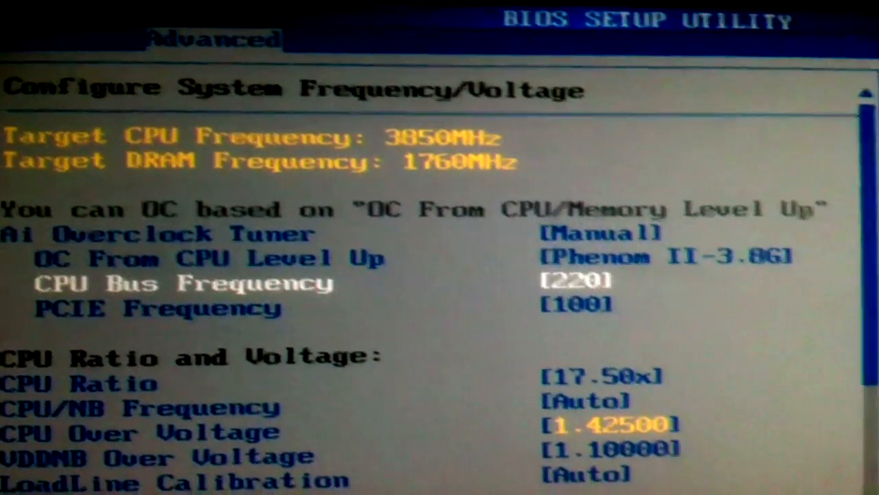
key("Down")
key("Down")
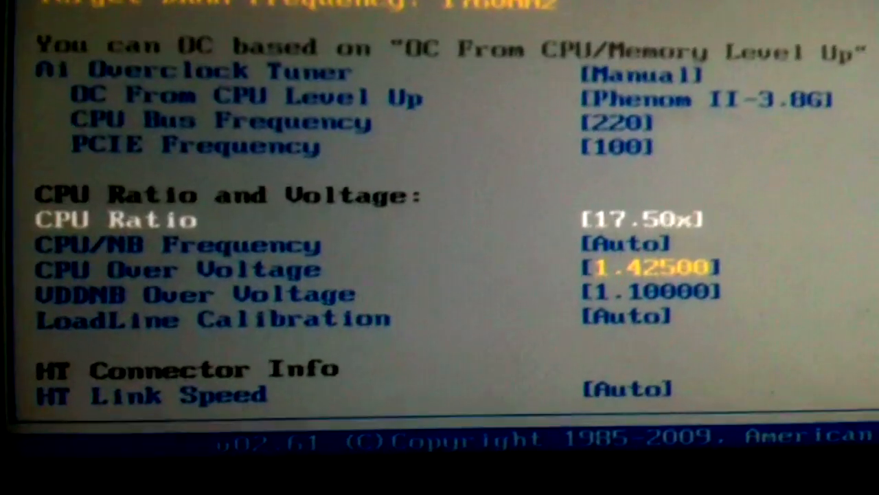
key("Down")
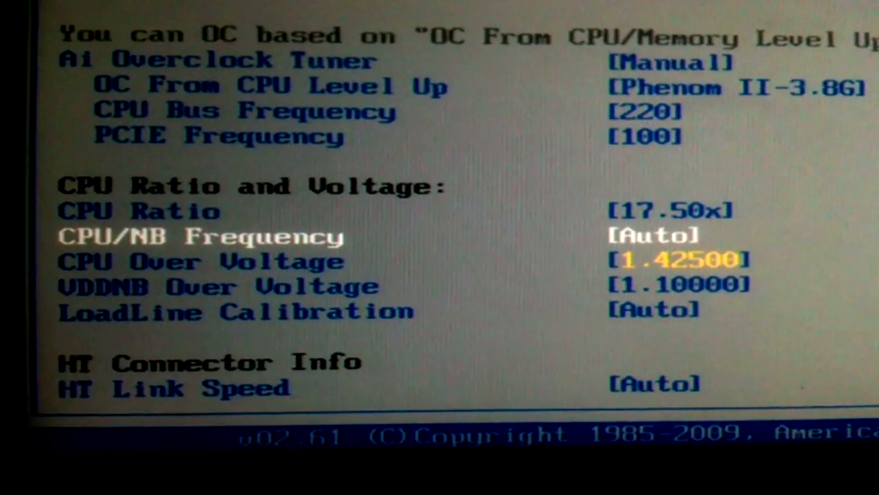
key("Down")
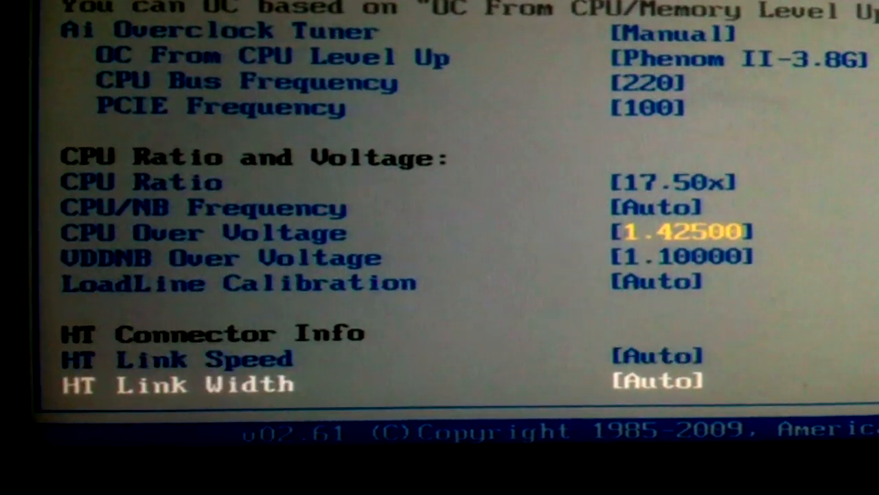
key("Down")
key("Down")
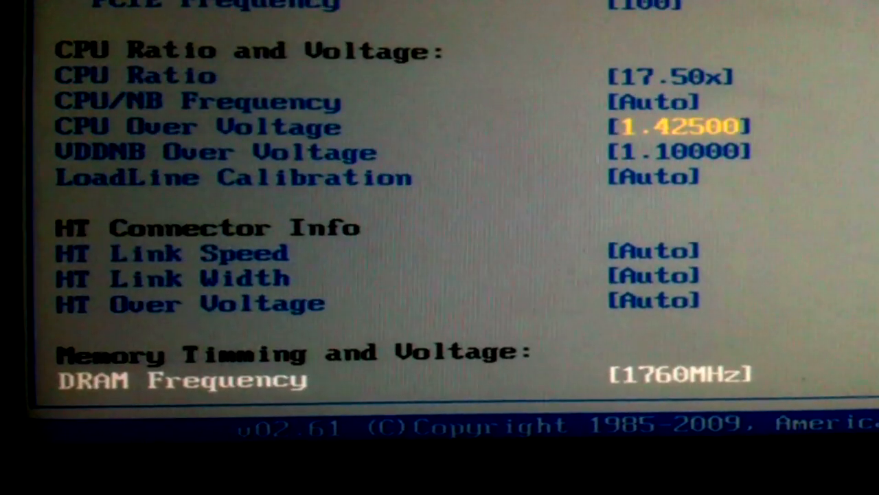
key("Down")
key("Up")
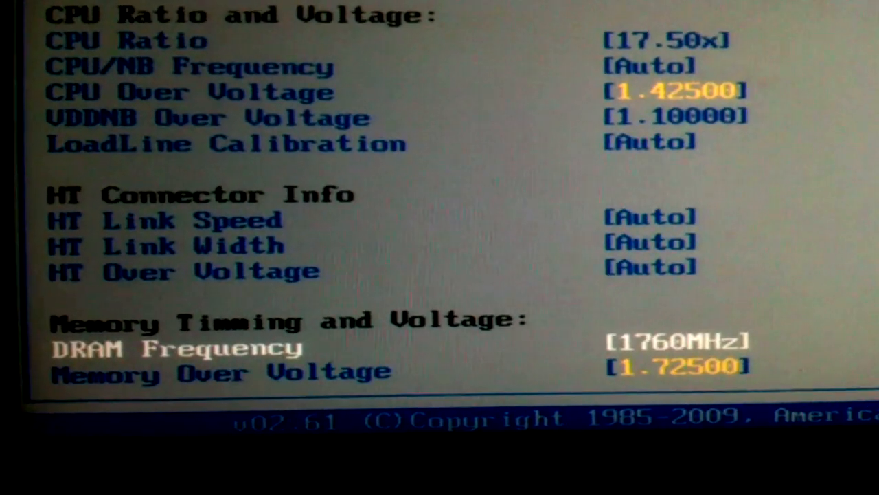
key("Return")
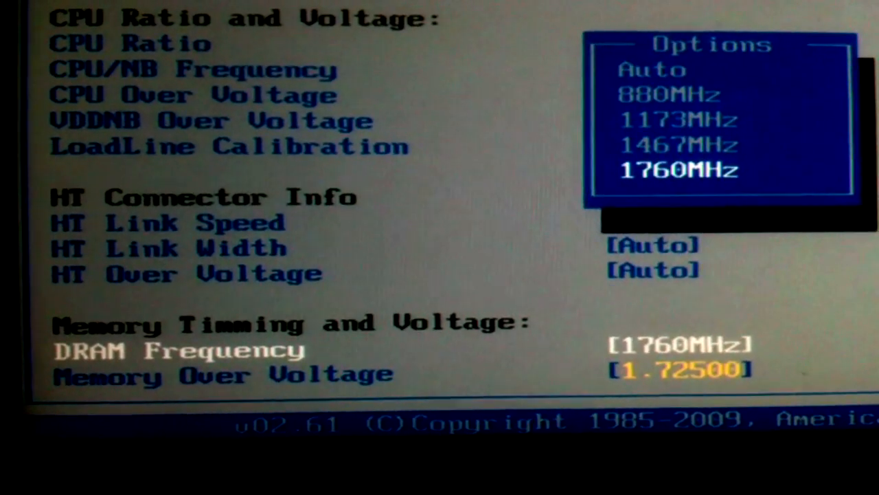
key("Return")
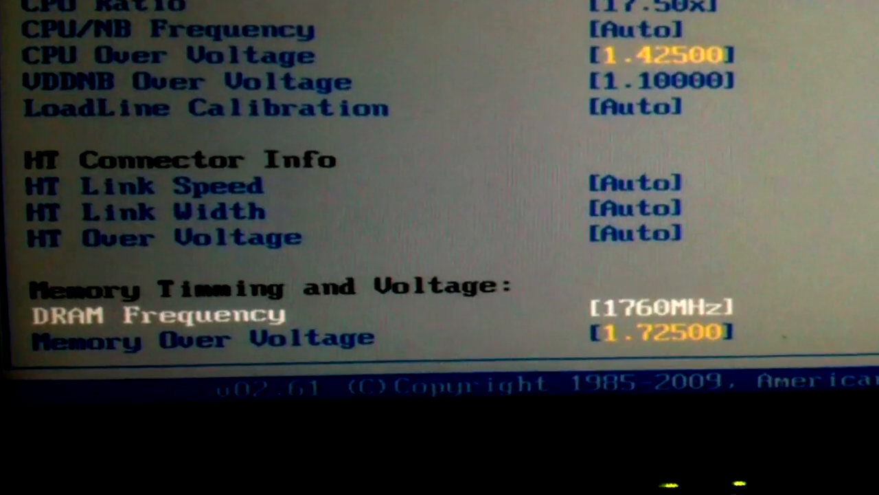
key("Down")
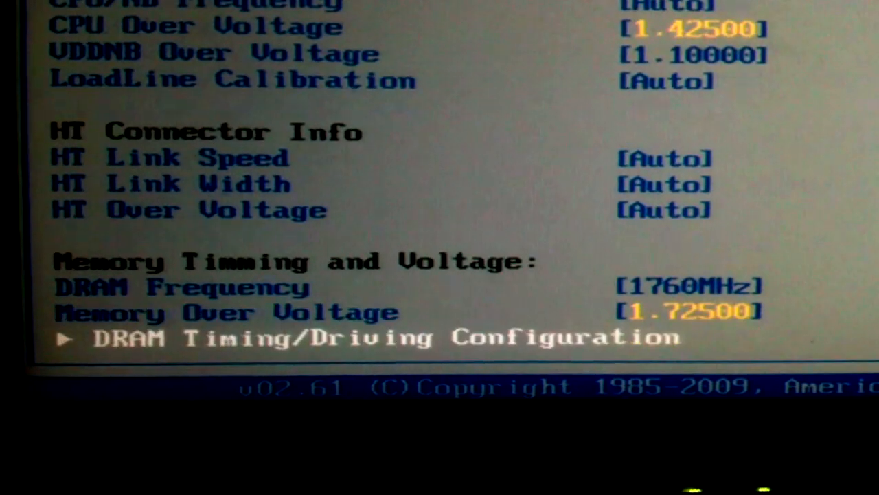
In DRAM Timing/Driving Configuration, set TCL and TRCD to 11 CLK.
key("Return")
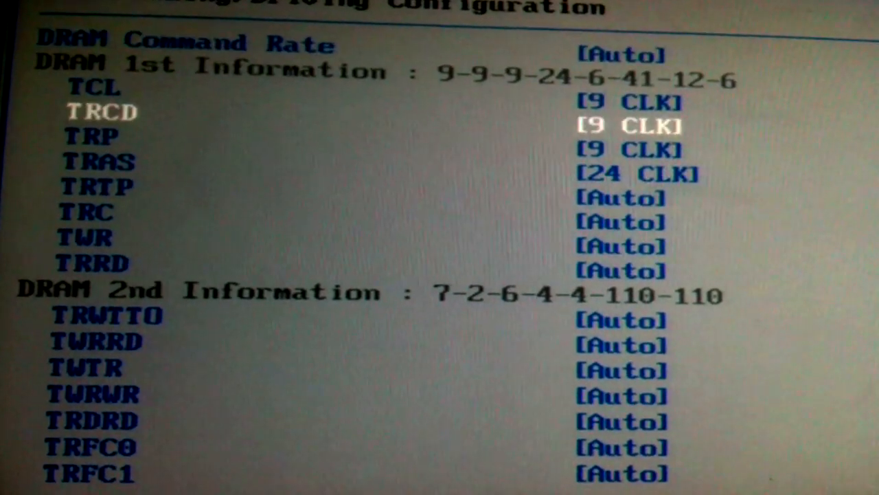
key("Up")
key("Return")
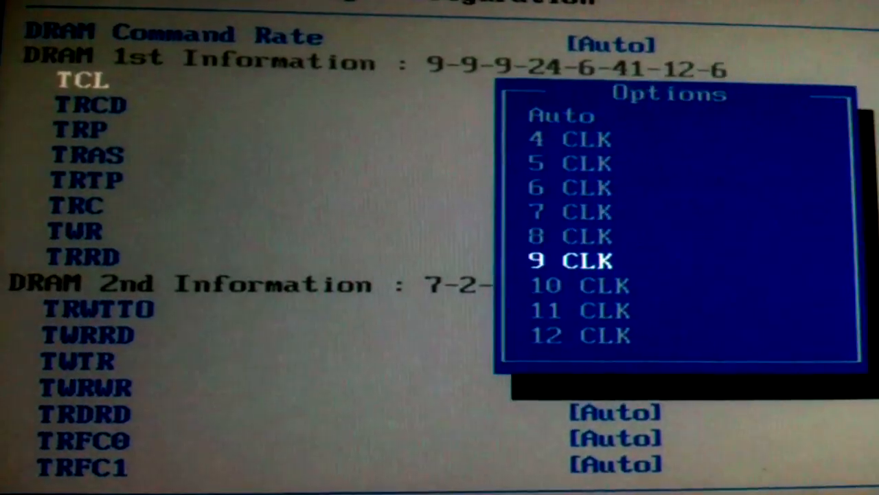
key("Down")
key("Down")
key("Return")
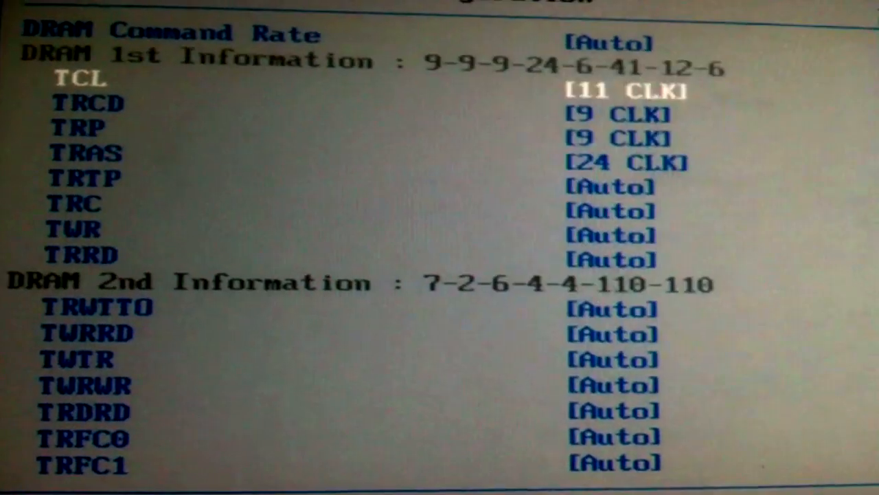
key("Return")
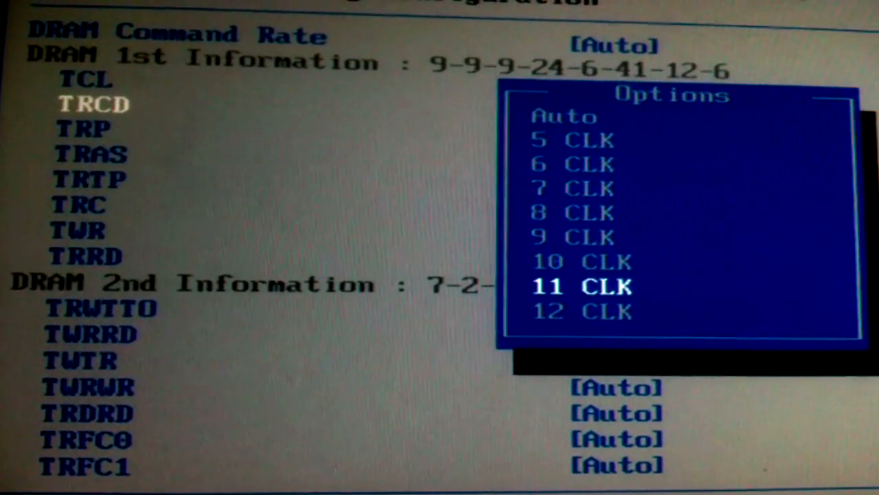
key("Return")
Set TRP to 11 CLK and TRAS to 30 CLK, giving timings 11-11-11-30.
key("Return")
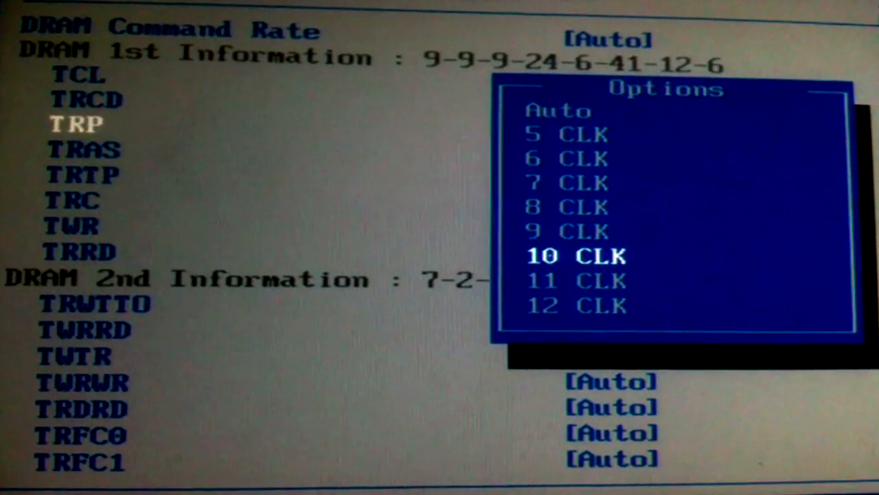
key("Down")
key("Return")
key("Down")
key("Return")
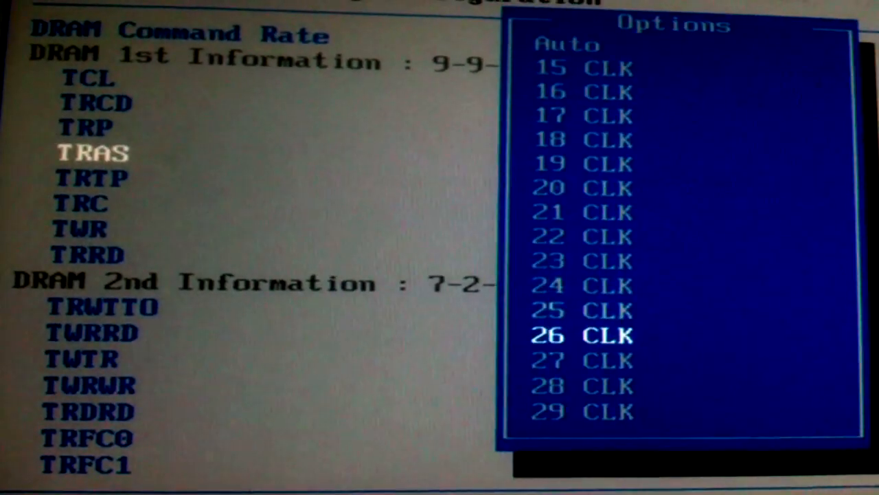
key("Down")
key("Down")
key("Return")
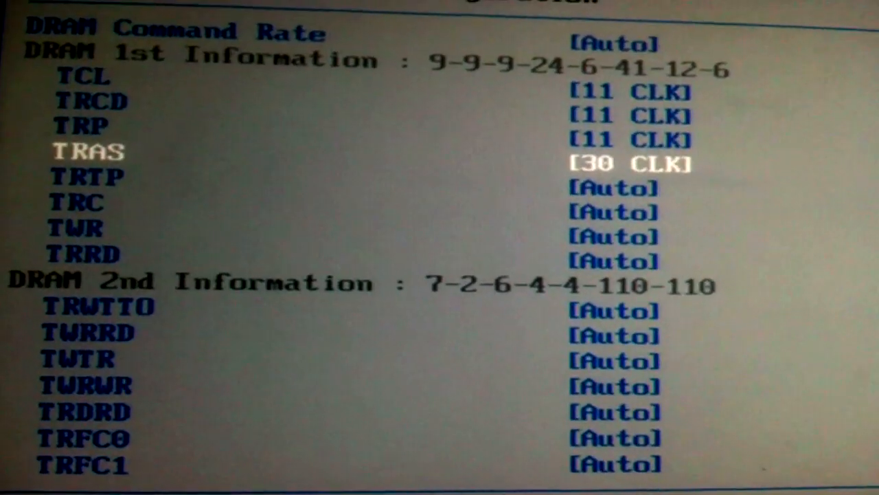
Change TCL and TRCD from 11 CLK to 9 CLK.
key("Up")
key("Up")
key("Up")
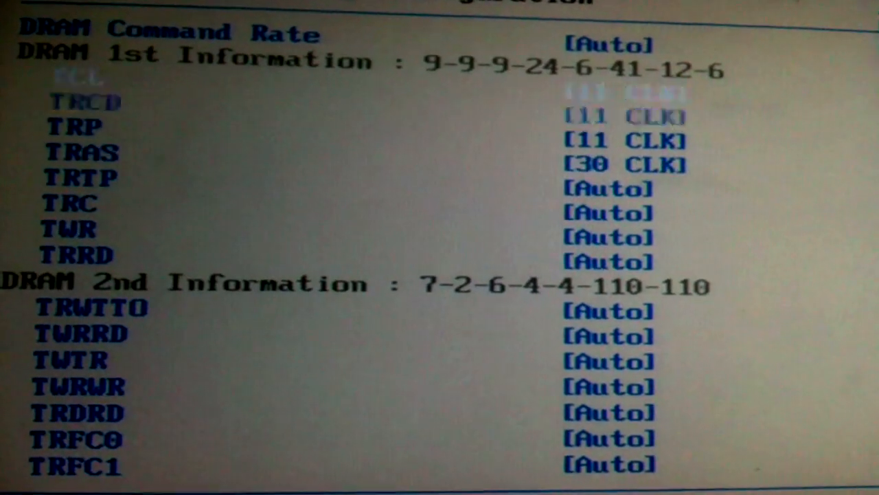
key("Return")
key("Down")
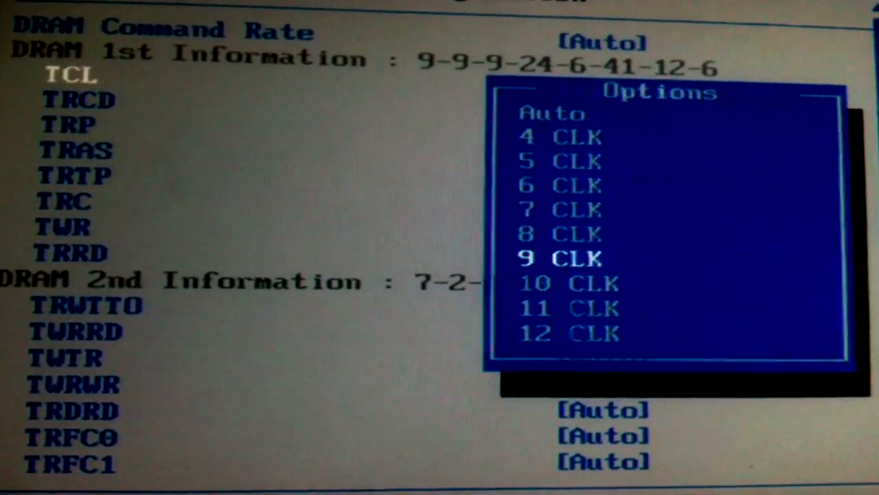
key("Return")
key("Down")
key("Return")
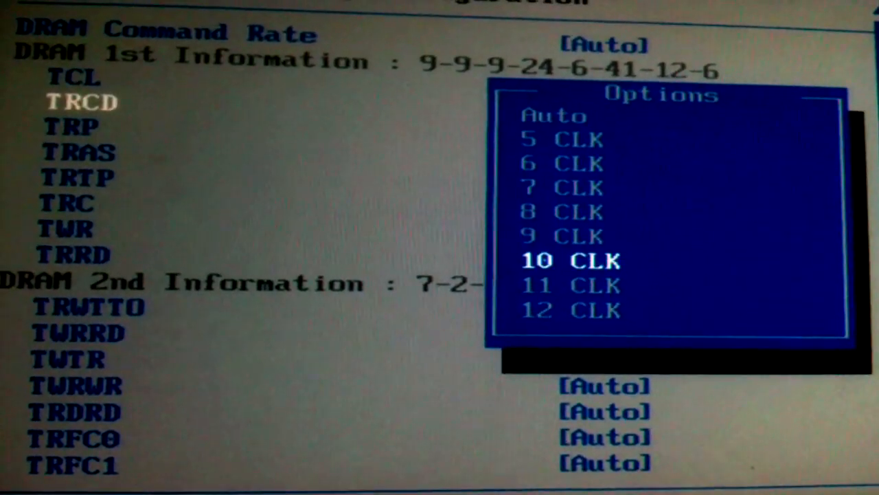
key("Up")
key("Return")
Change TRP to 9 CLK and TRAS to 24 CLK, giving timings 9-9-9-24.
key("Return")
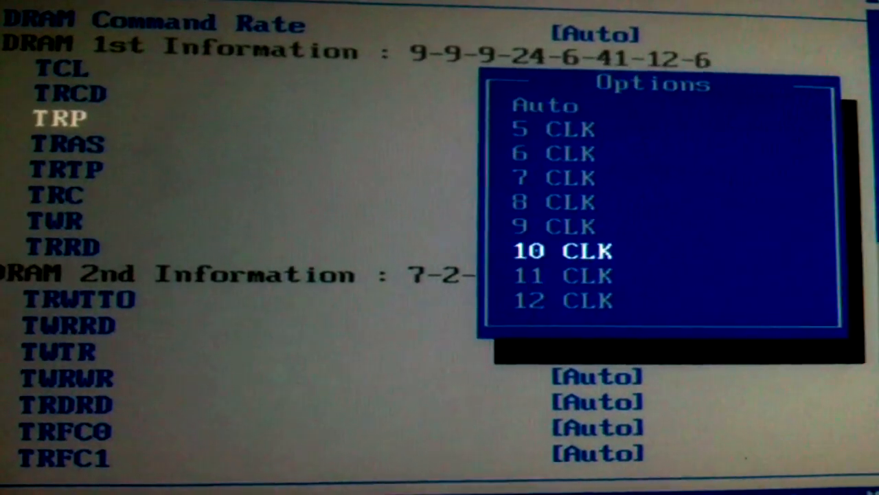
key("Return")
key("Return")
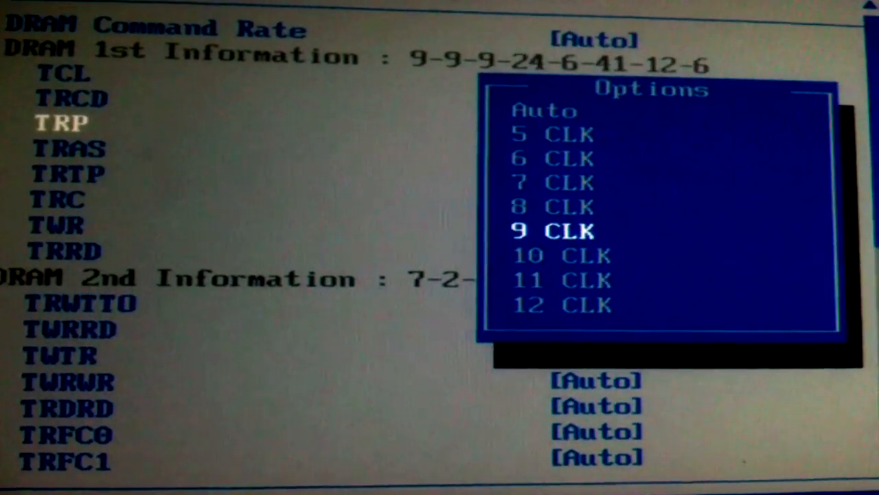
key("Return")
key("Return")
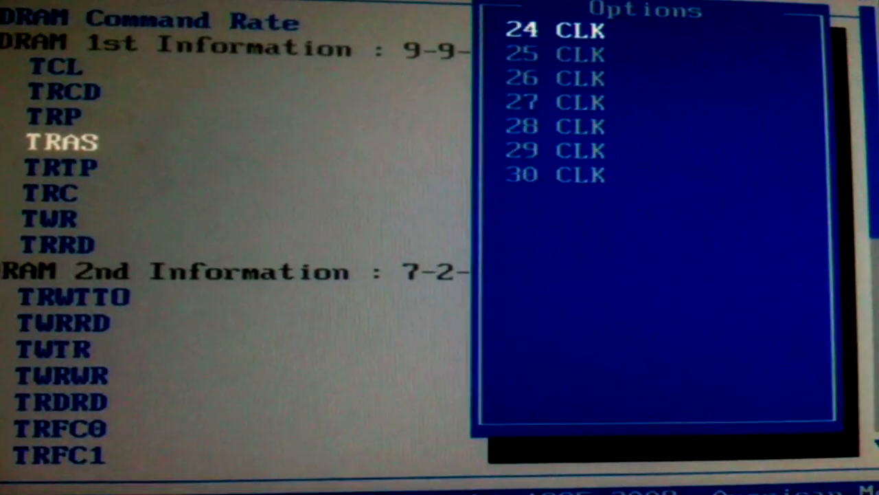
key("Down")
key("Return")
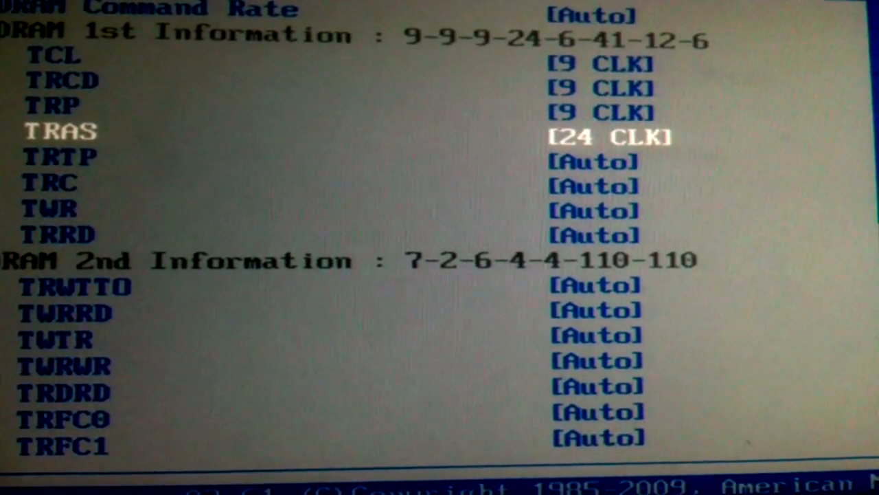
Save the BIOS configuration with F10 and restart to the ASUS boot screen.
key("F10")
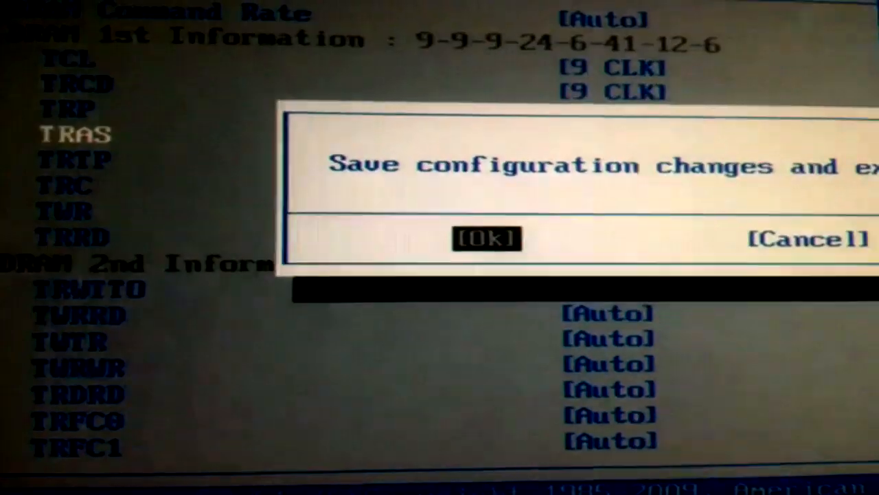